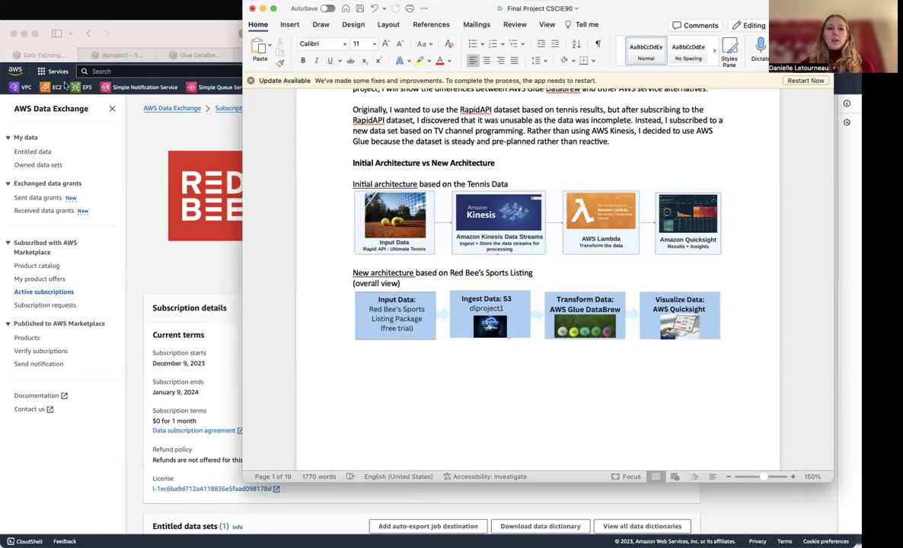
Switch to the browser and view the Red Bee sports listings subscription and the contents of the dlproject1 S3 bucket.
left_click(86, 160)
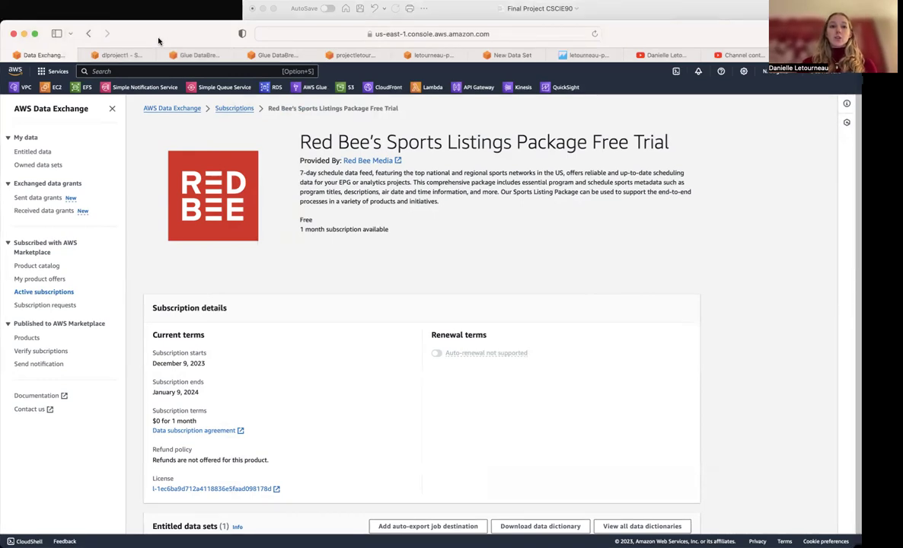
left_click(107, 54)
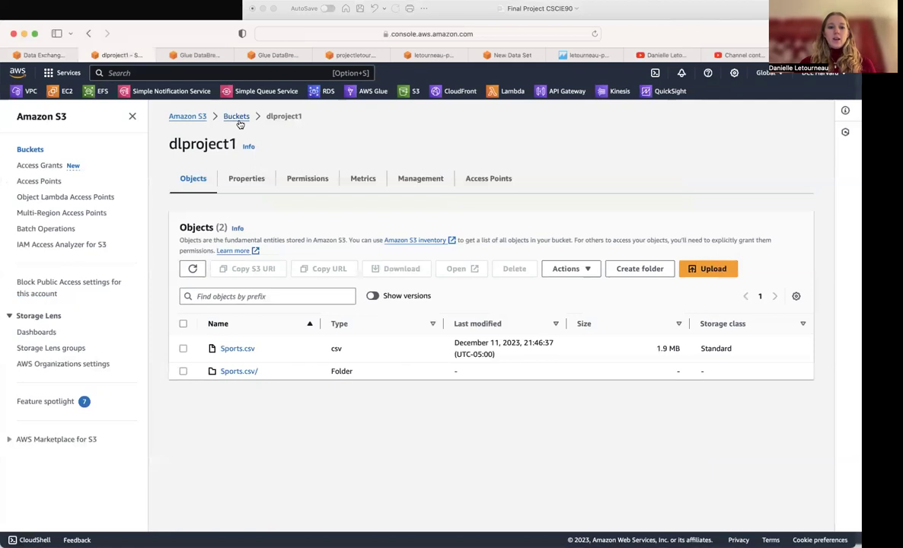
Review the Glue DataBrew project grid, the run history of its recipe job and the job's output location.
left_click(197, 55)
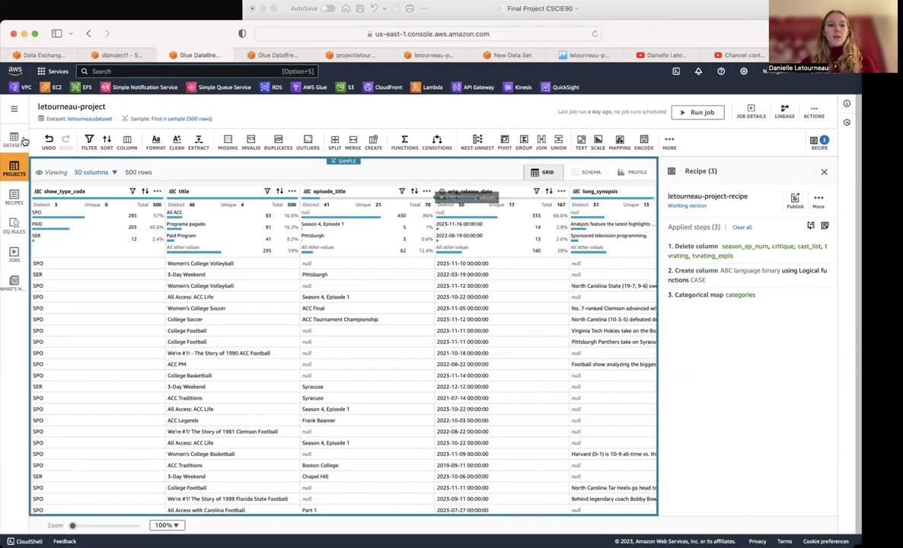
left_click(15, 252)
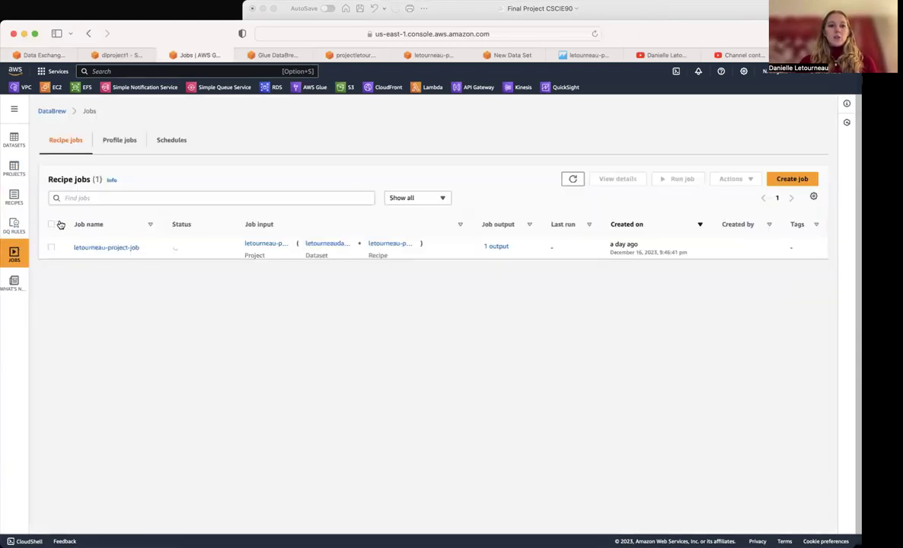
left_click(93, 249)
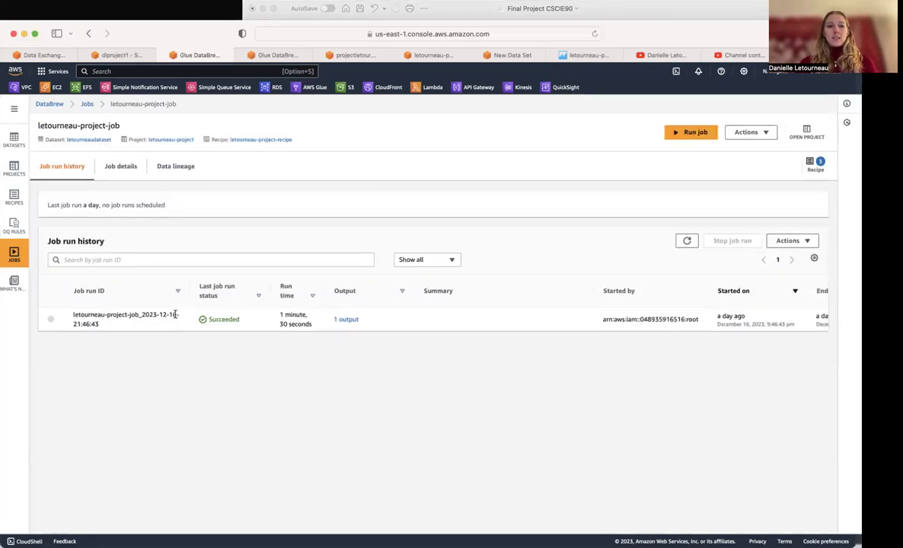
left_click(272, 55)
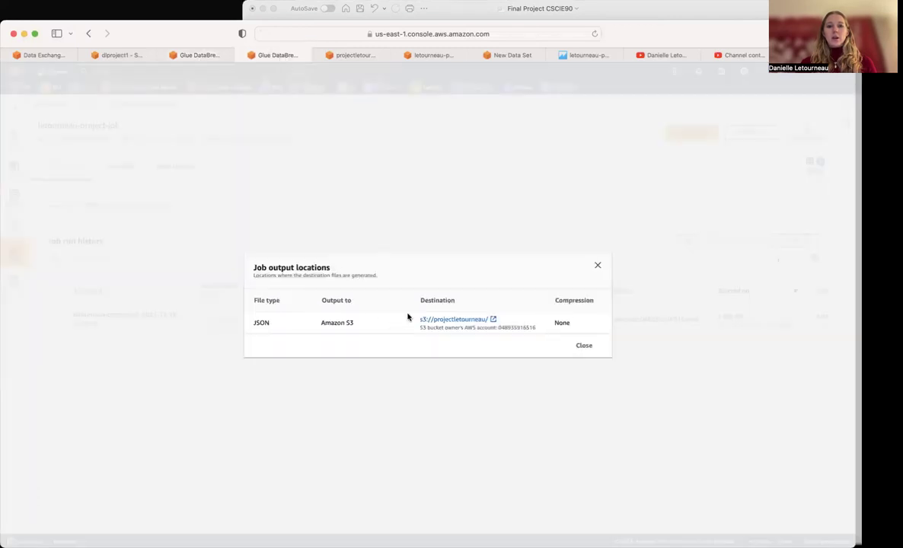
Examine the job output bucket's permissions, including its bucket policy, access control list and CORS configuration.
left_click(346, 57)
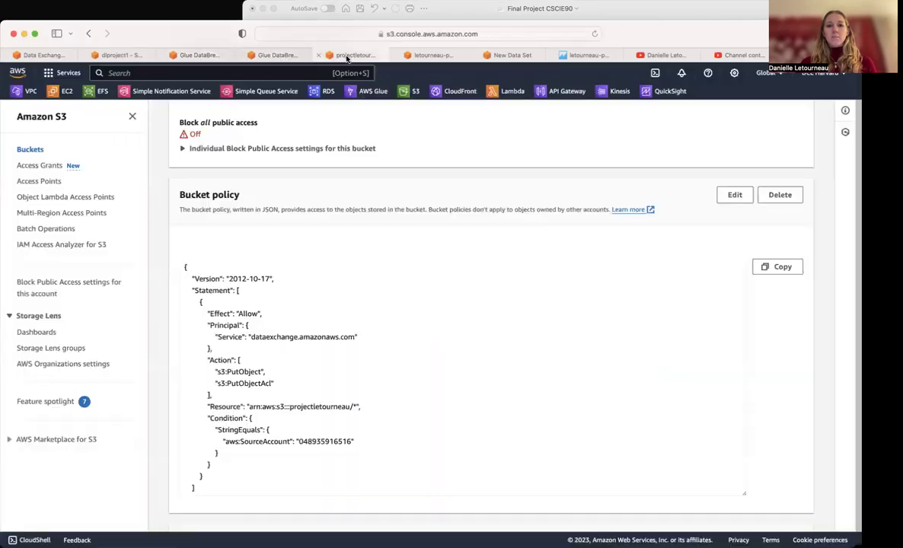
scroll(162, 181, "up", 3)
scroll(162, 182, "up", 3)
scroll(162, 181, "down", 10)
scroll(162, 181, "up", 2)
scroll(163, 181, "down", 5)
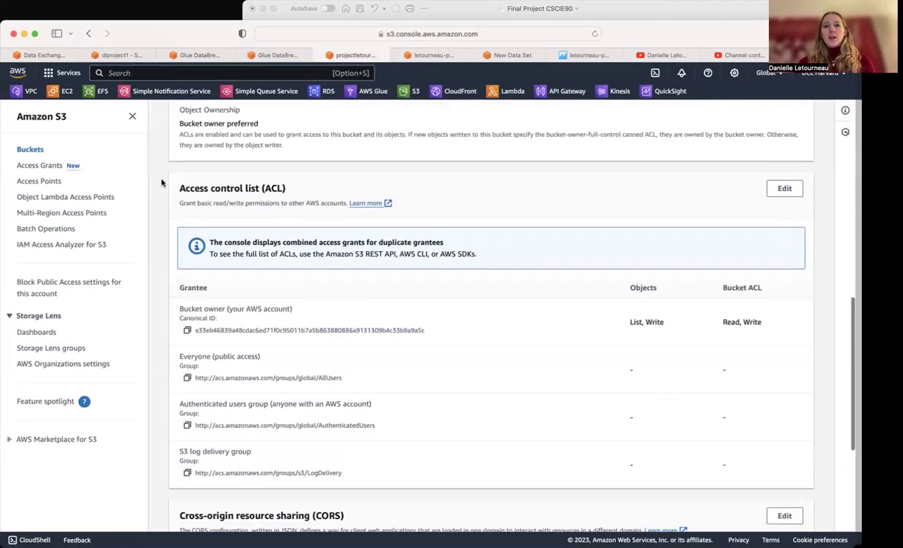
scroll(161, 183, "down", 1)
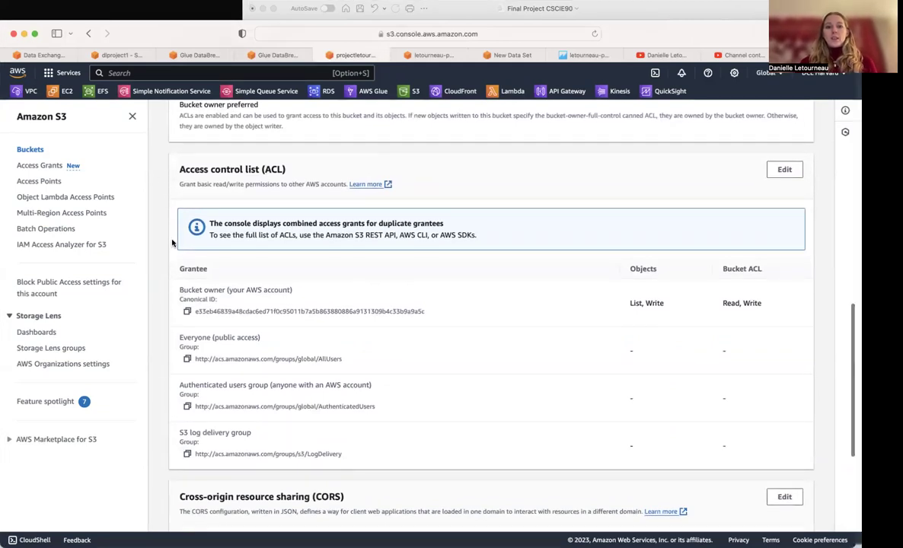
scroll(161, 227, "down", 5)
scroll(174, 247, "down", 1)
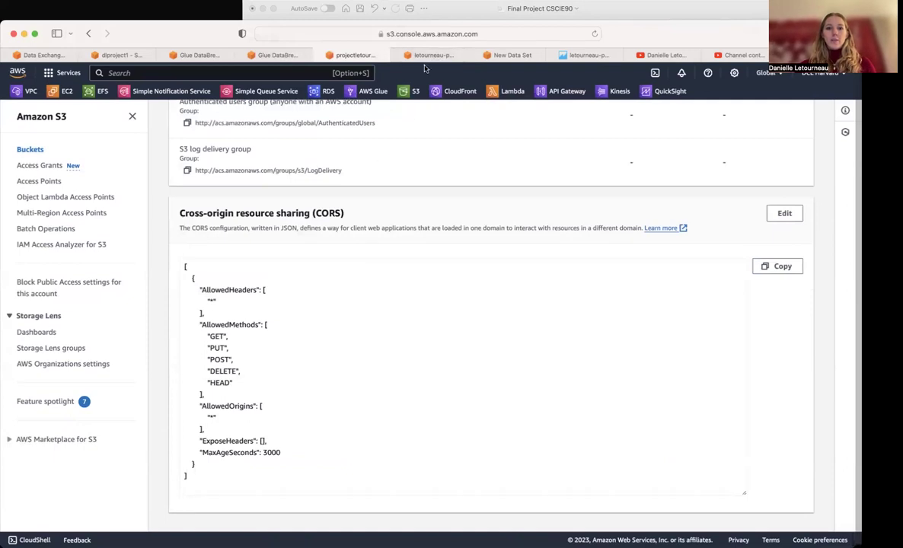
View the overview of the job's JSON output object and the QuickSight form for a new S3 data source.
left_click(428, 56)
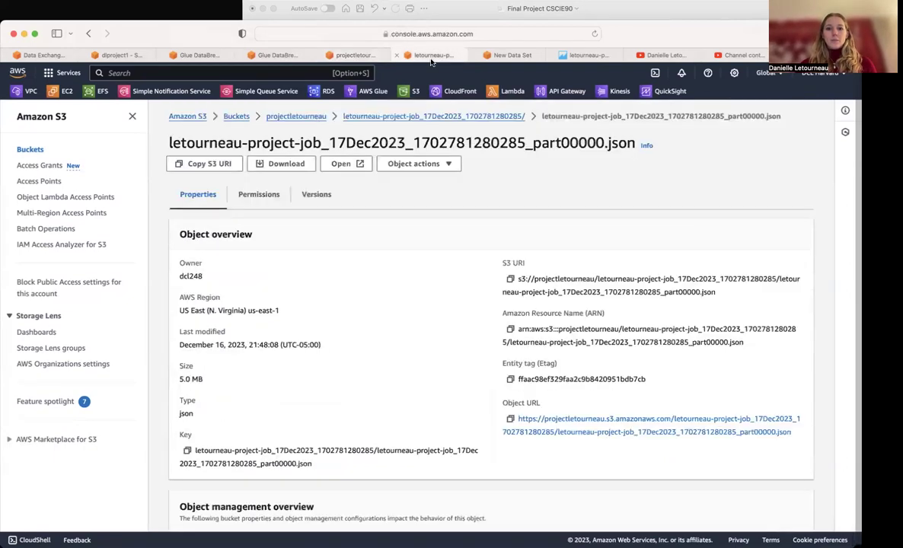
left_click(507, 55)
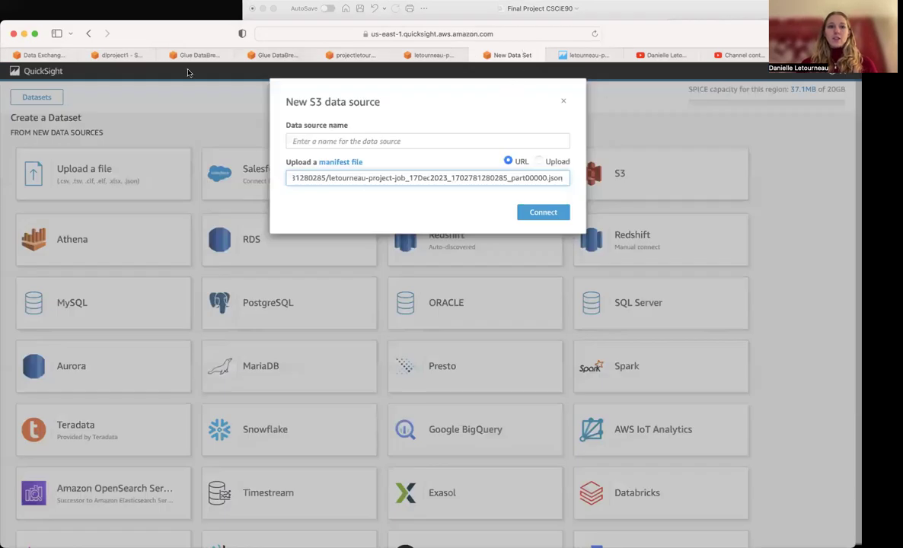
Examine the QuickSight analysis charts for viewership by air datetime and genre, records by language and call sign, and episode titles by language.
left_click(582, 53)
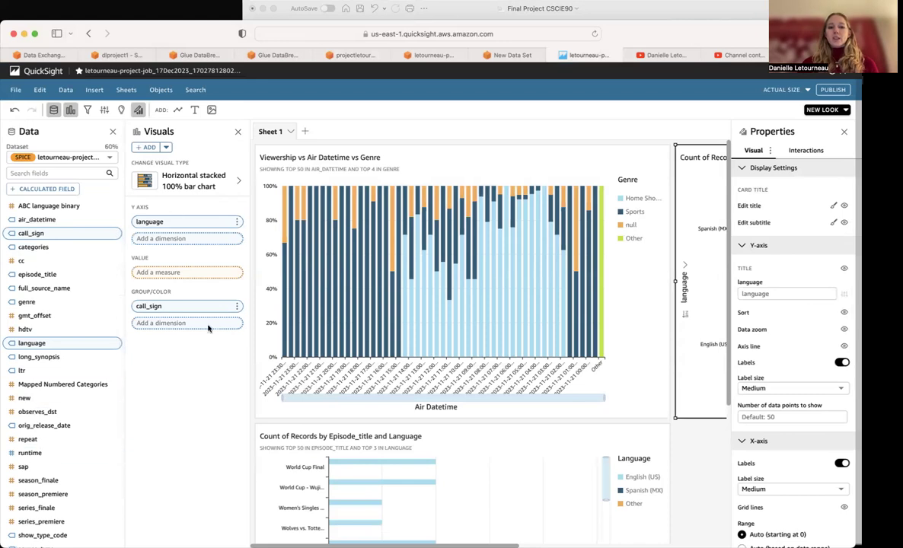
mouse_move(423, 318)
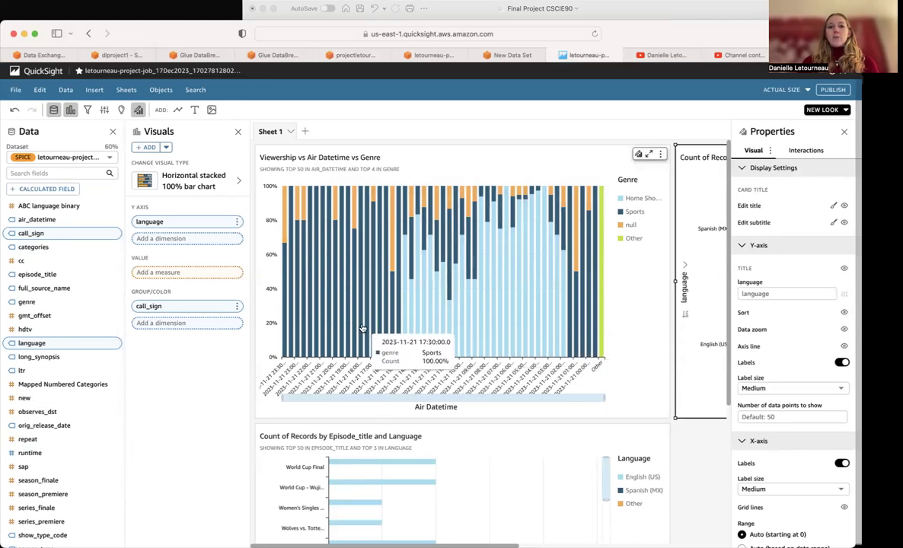
scroll(618, 332, "right", 10)
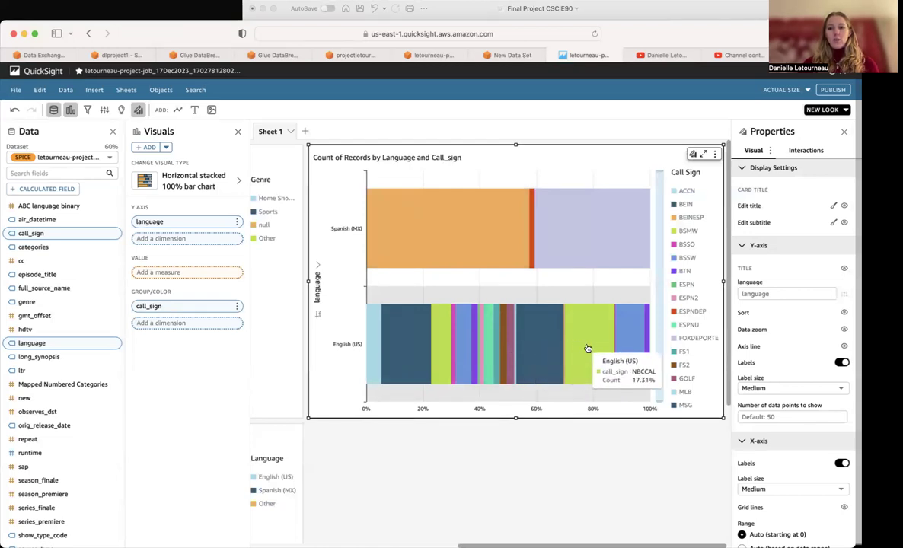
scroll(500, 348, "left", 5)
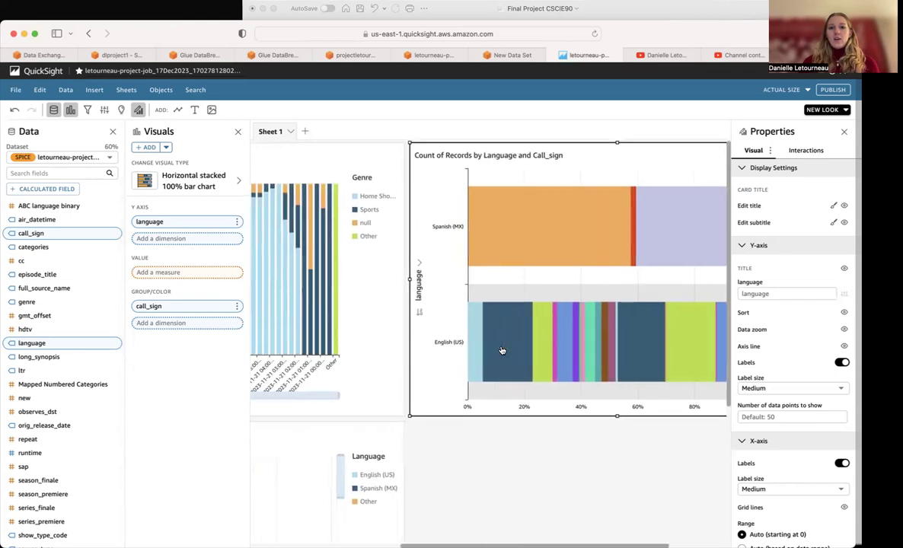
scroll(436, 308, "left", 8)
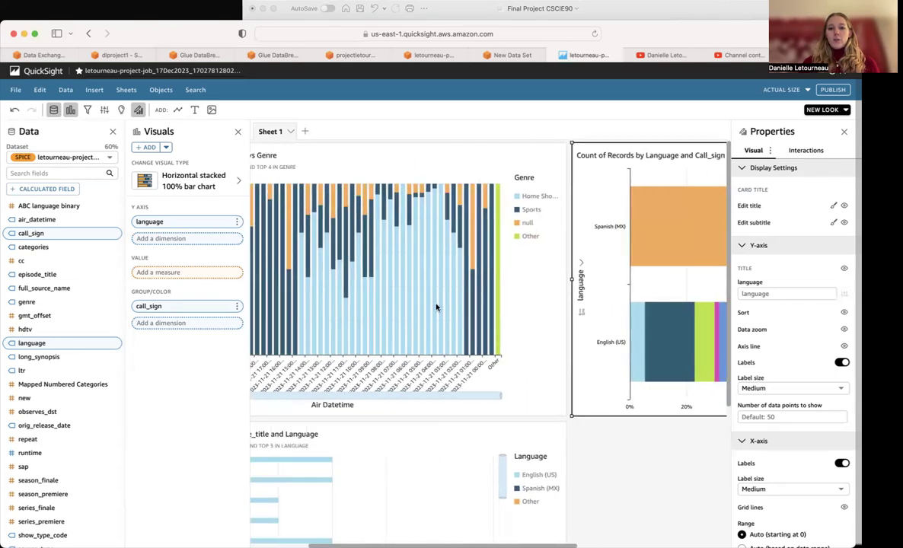
scroll(436, 308, "left", 5)
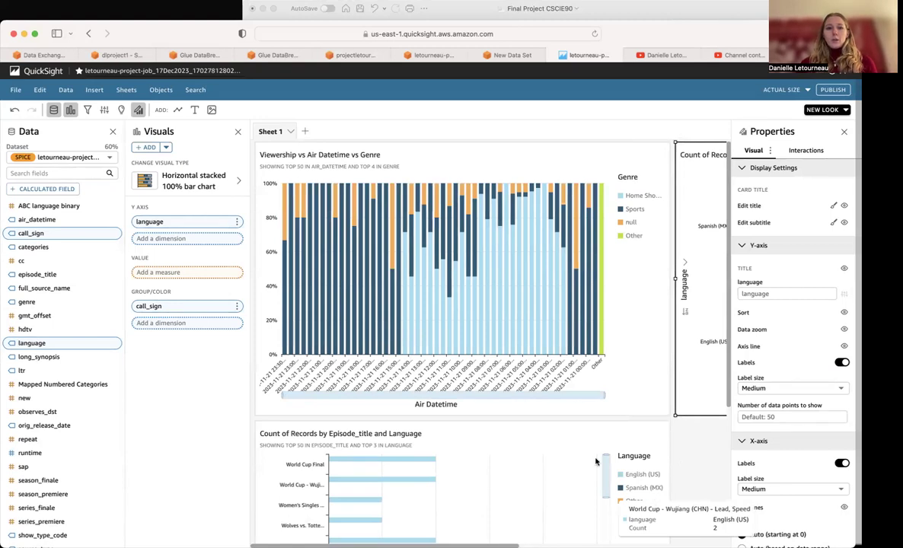
Revisit the Red Bee subscription, the DataBrew job run history, the output bucket's CORS configuration and the job output location.
left_click(35, 55)
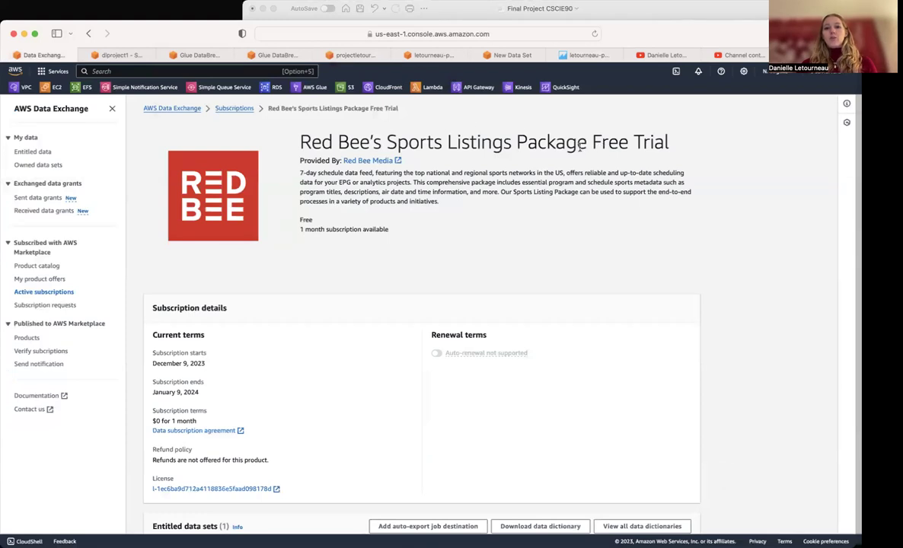
left_click(194, 56)
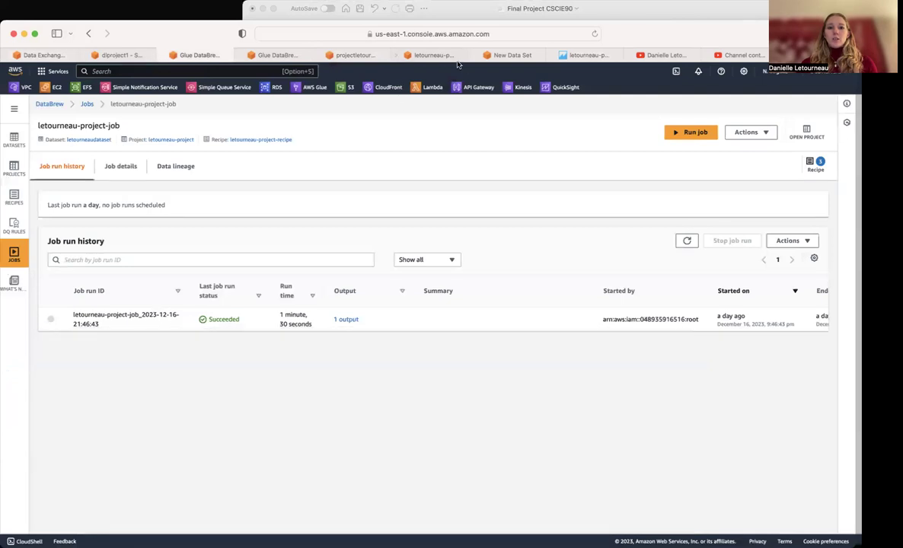
left_click(431, 54)
left_click(369, 55)
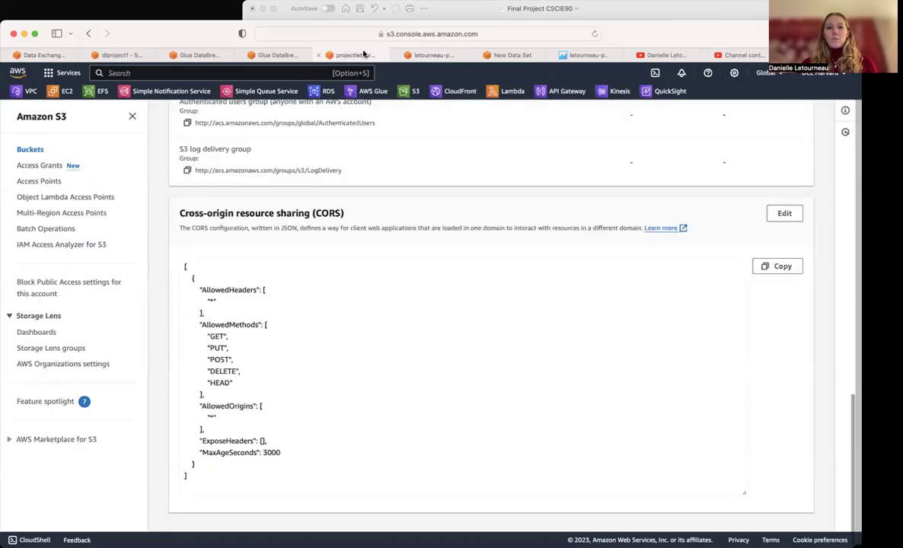
left_click(274, 54)
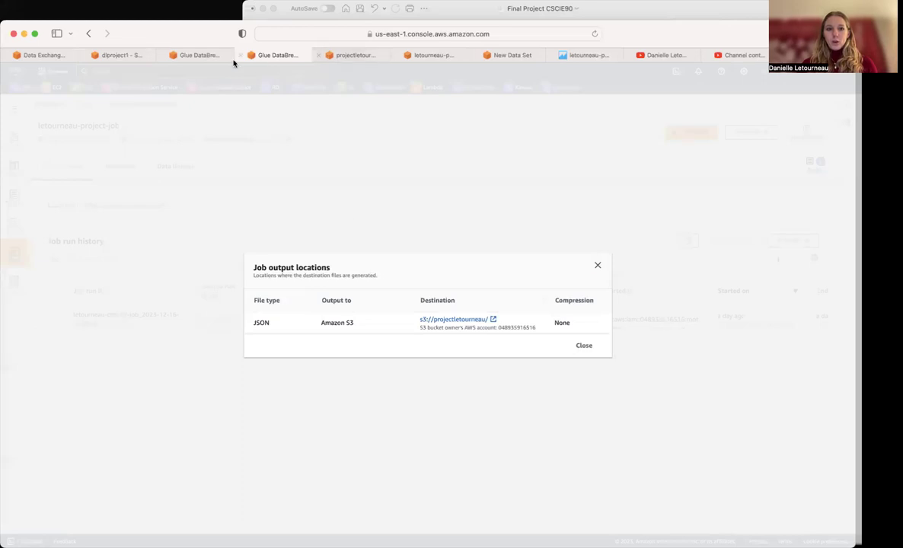
Open the DataBrew project from the project list, start a Join and list the datasets available for joining.
left_click(195, 55)
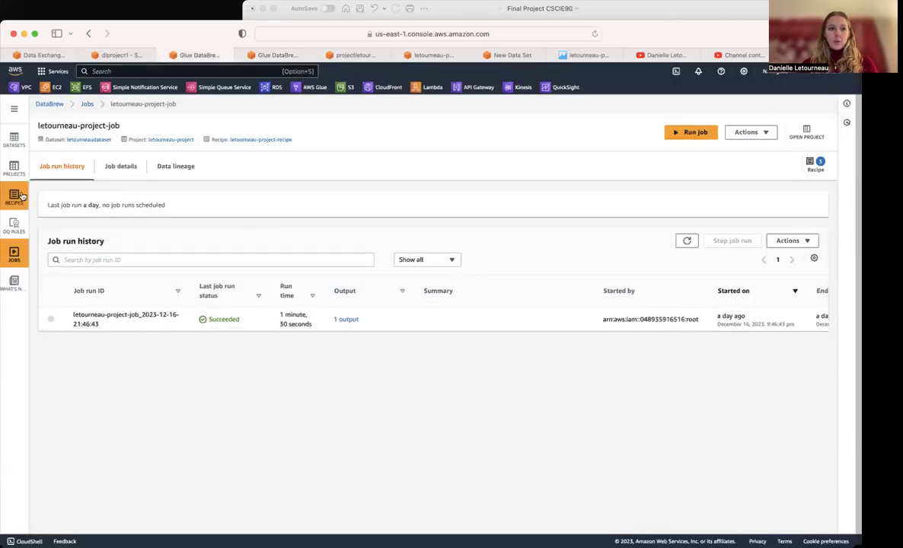
left_click(15, 169)
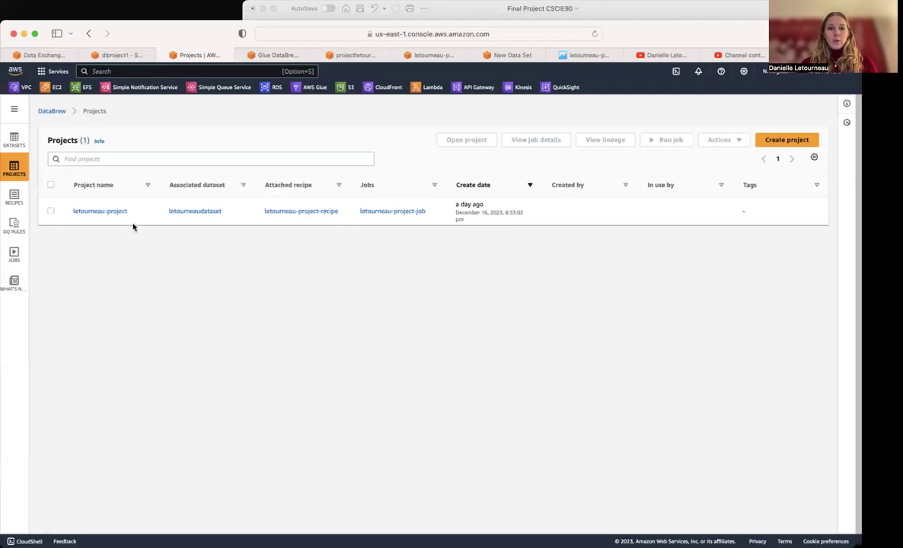
left_click(107, 210)
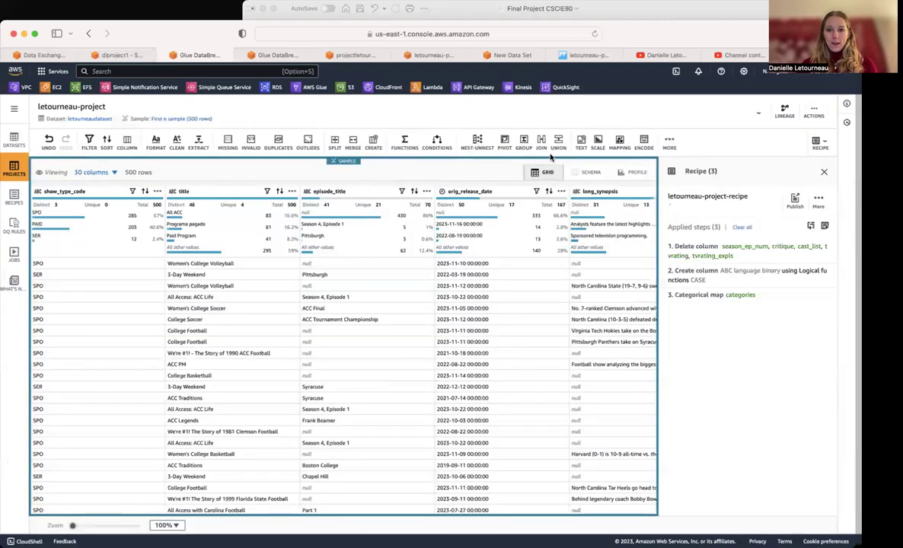
left_click(542, 145)
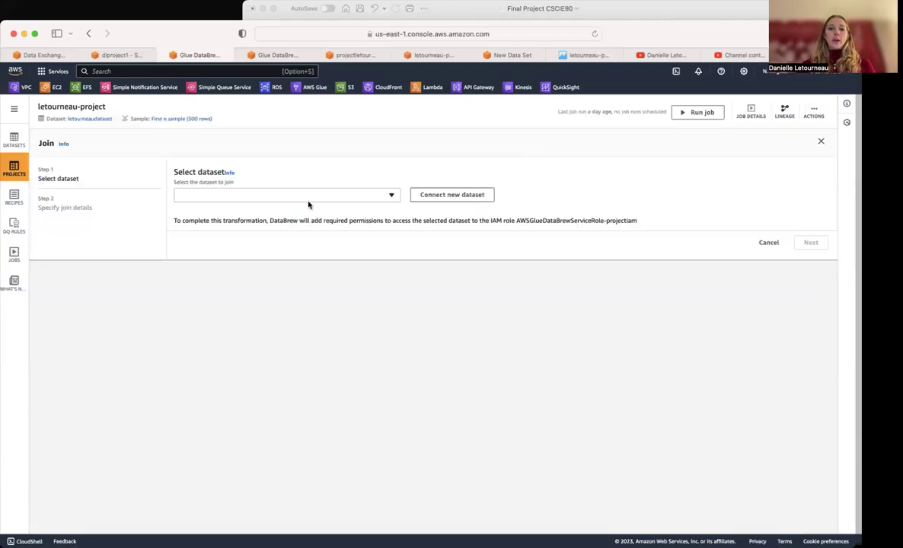
left_click(263, 197)
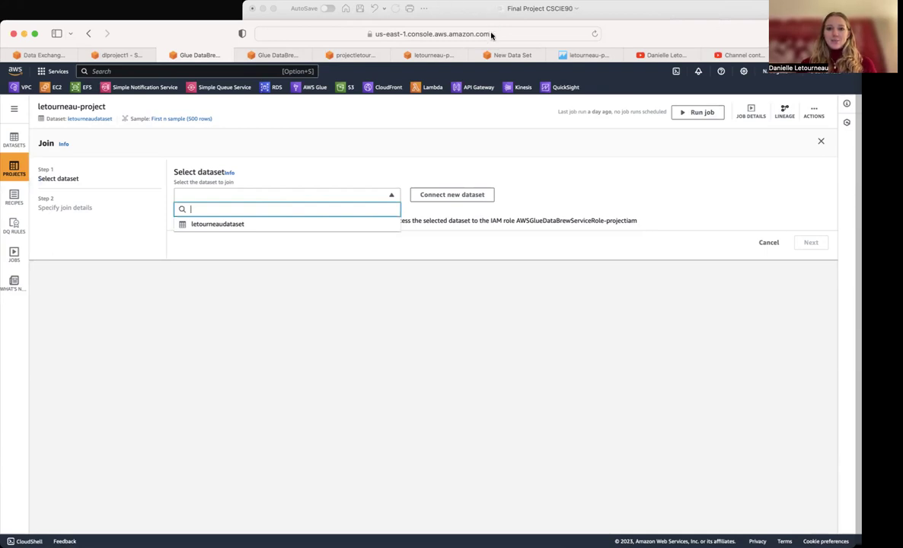
left_click(48, 1)
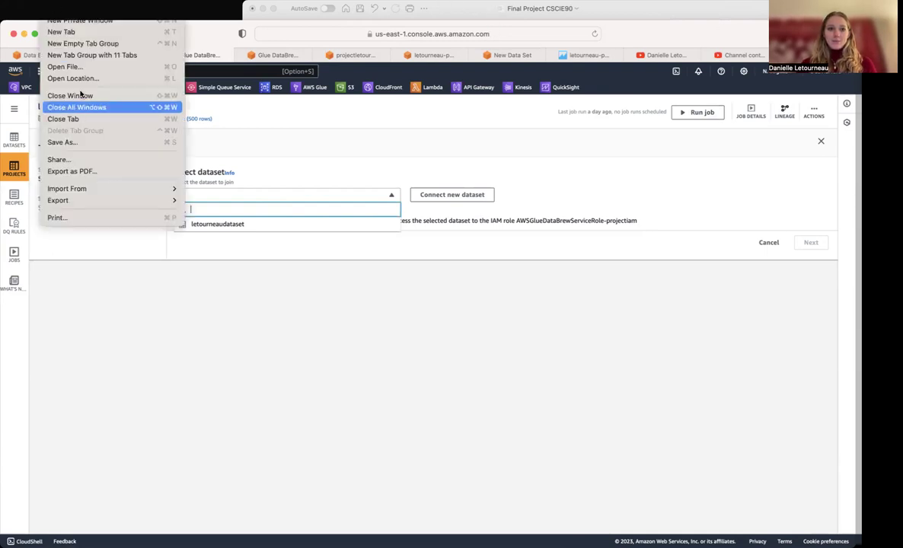
left_click(694, 5)
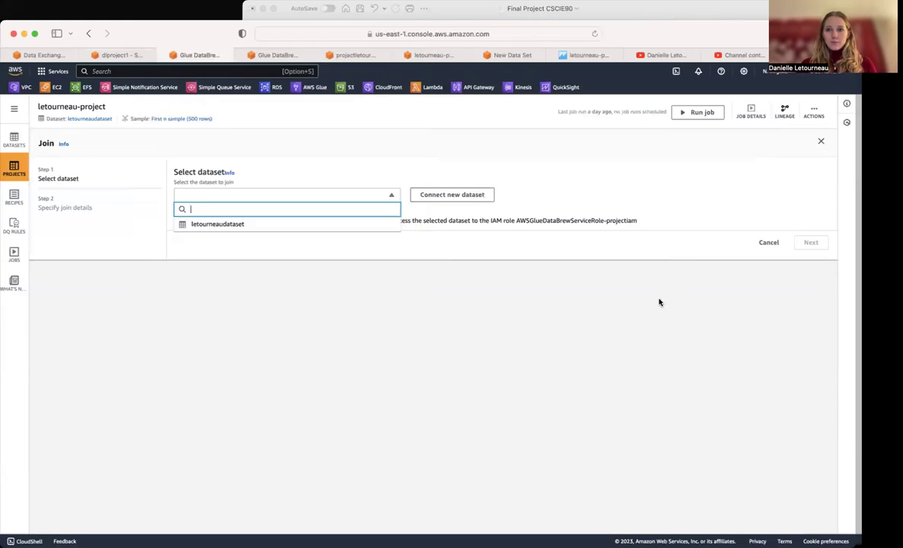